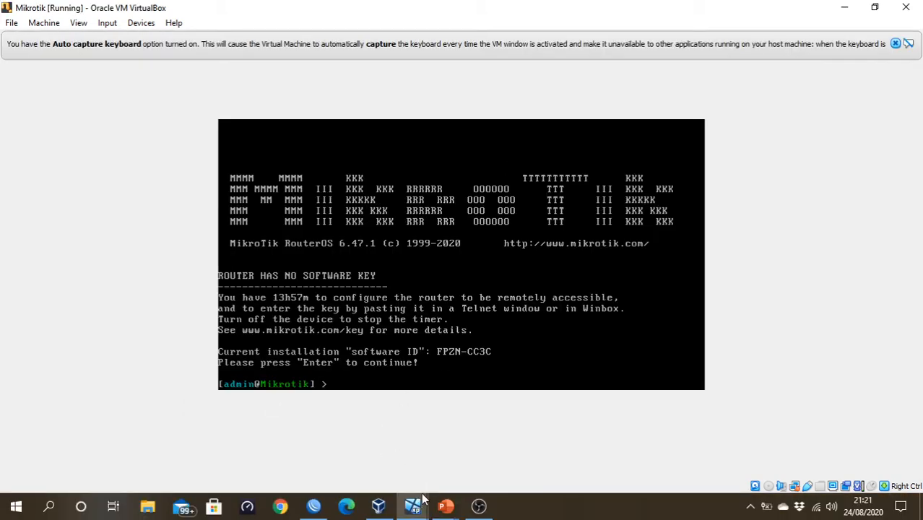
# - Minimize the open windows in the WinXP and Win User virtual machines to show each computer's desktop
pyautogui.click(413, 506)
pyautogui.click(322, 473)
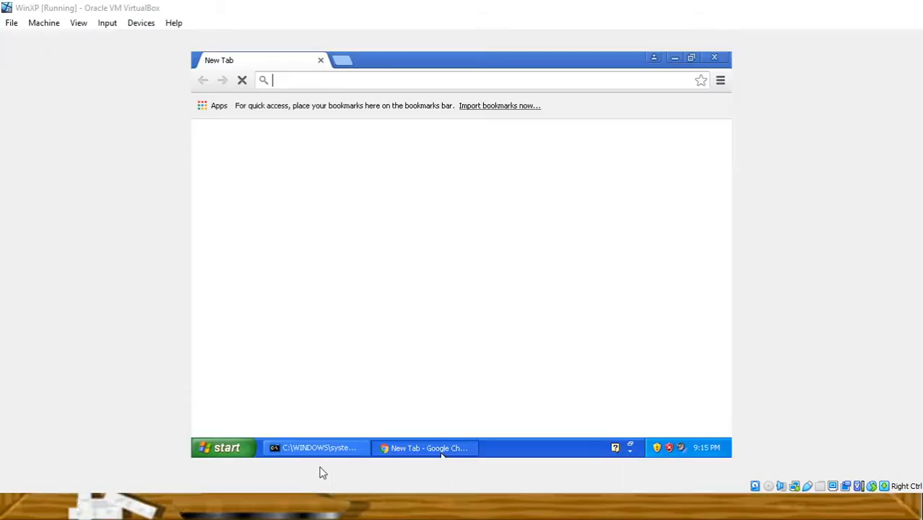
pyautogui.click(674, 60)
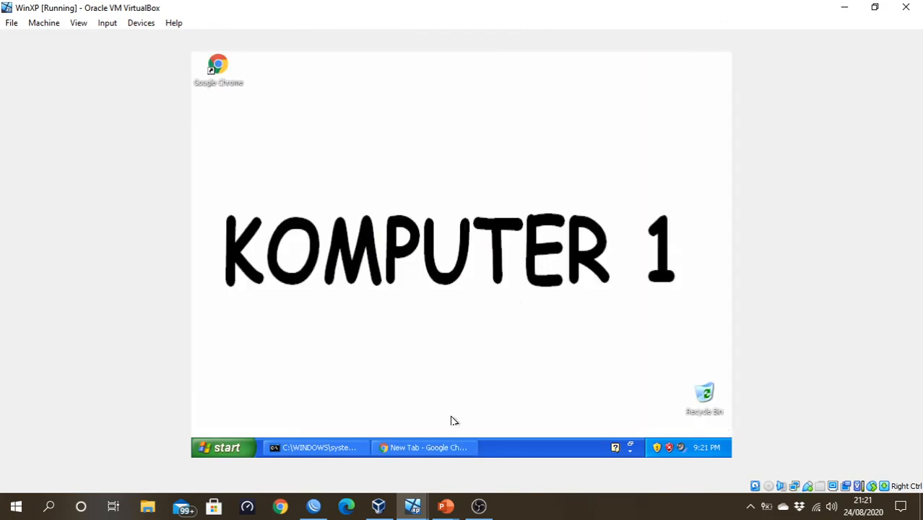
pyautogui.click(418, 507)
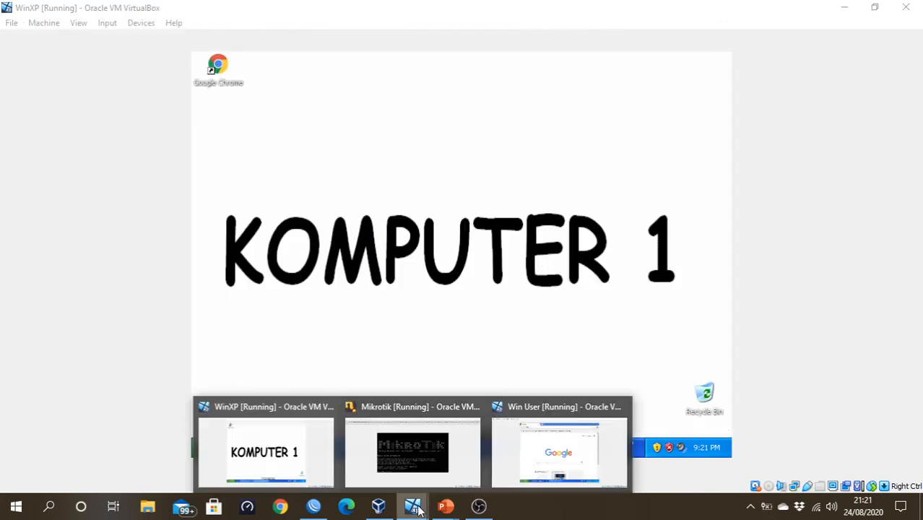
pyautogui.click(519, 436)
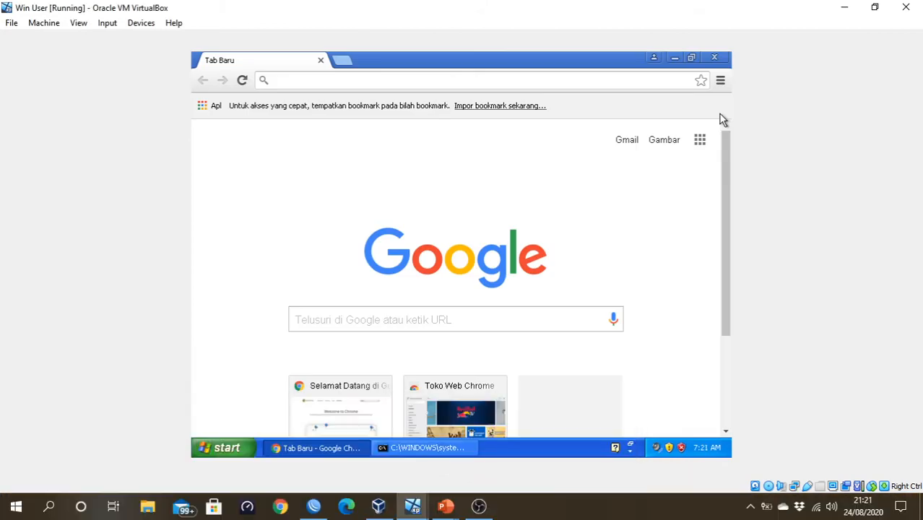
pyautogui.click(674, 57)
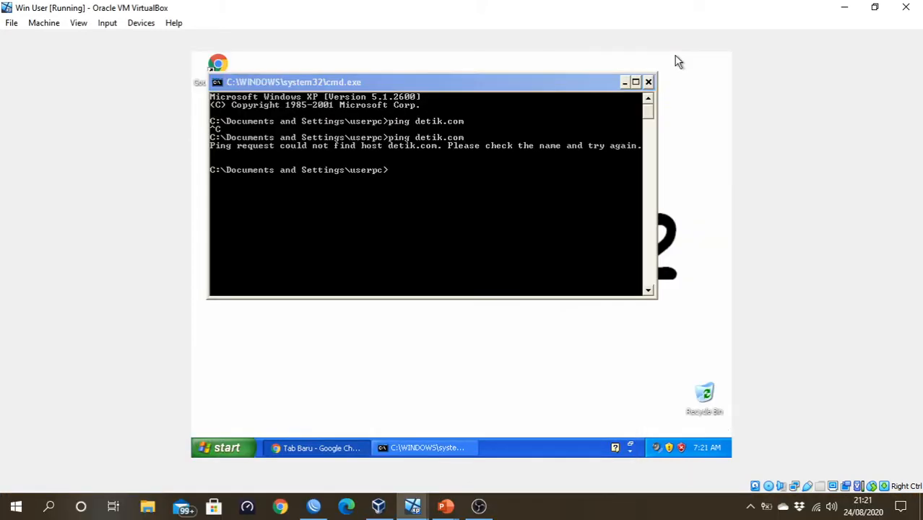
pyautogui.click(625, 81)
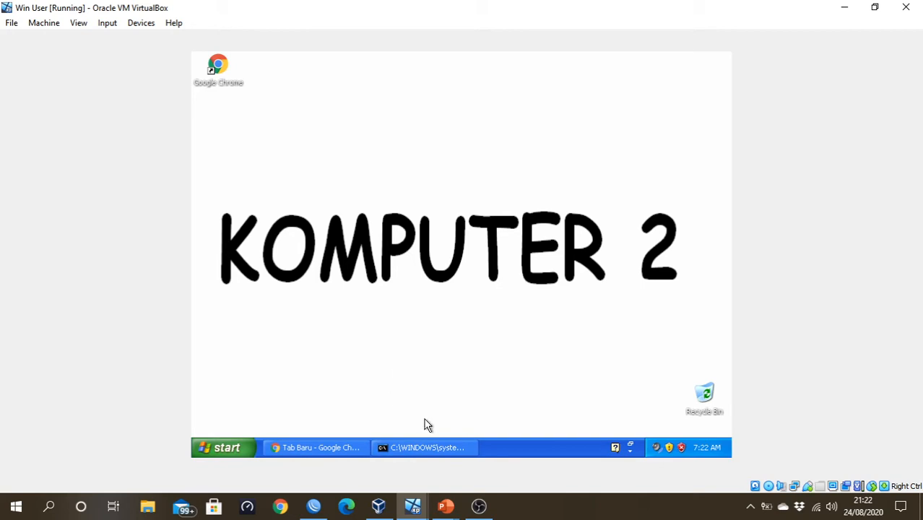
# - Test Komputer 2's internet access by pinging google.com from its command prompt
pyautogui.click(423, 451)
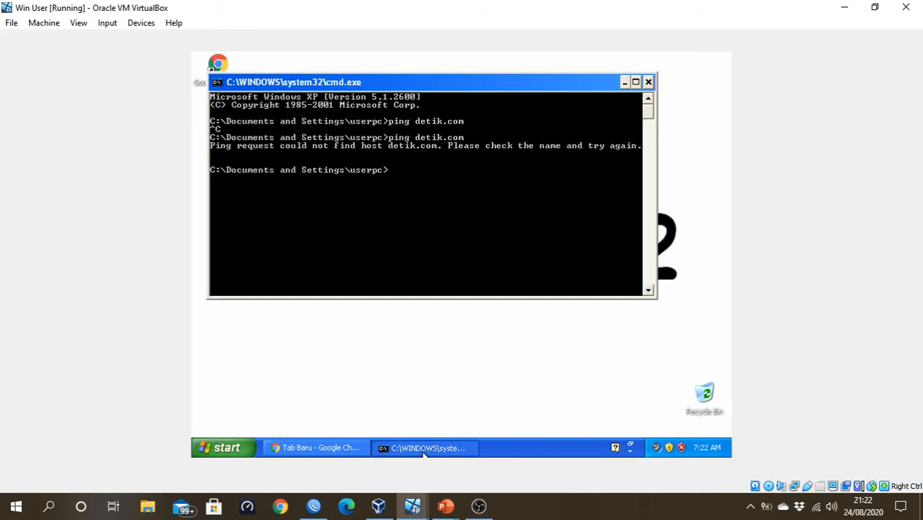
pyautogui.write('ping google.com')
pyautogui.press('Return')
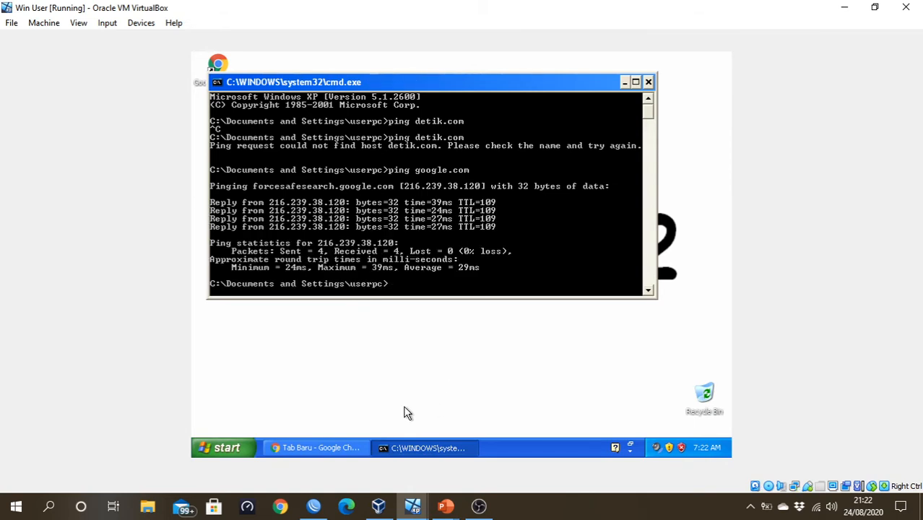
# - Switch to the WinXP virtual machine, bring up its command prompt and clear the old output with cls
pyautogui.moveTo(417, 506)
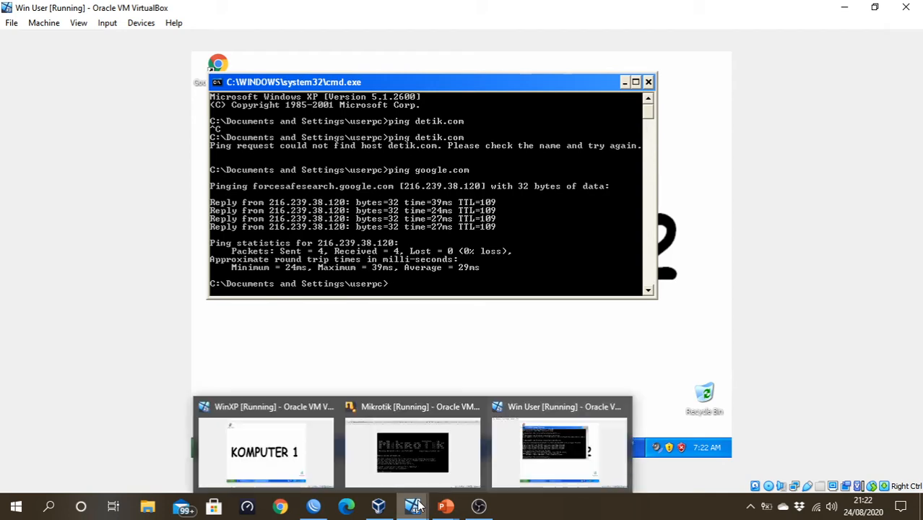
pyautogui.click(321, 458)
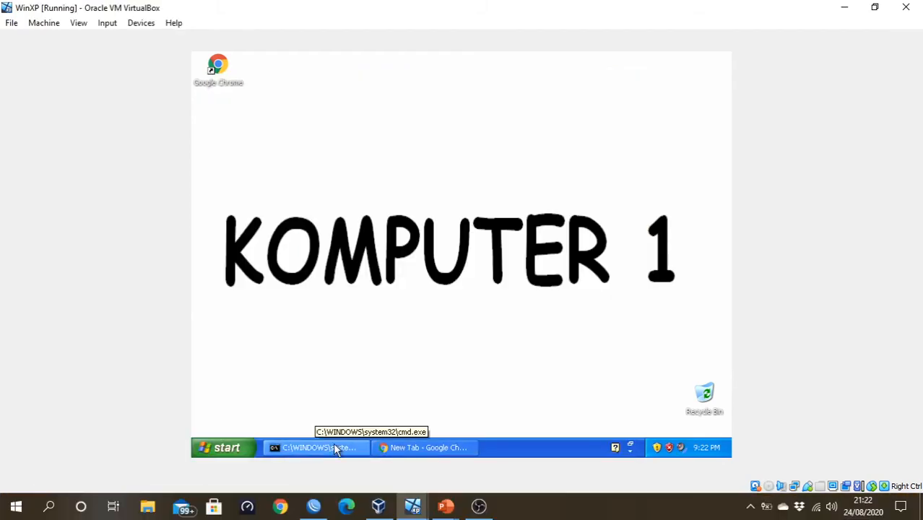
pyautogui.click(333, 445)
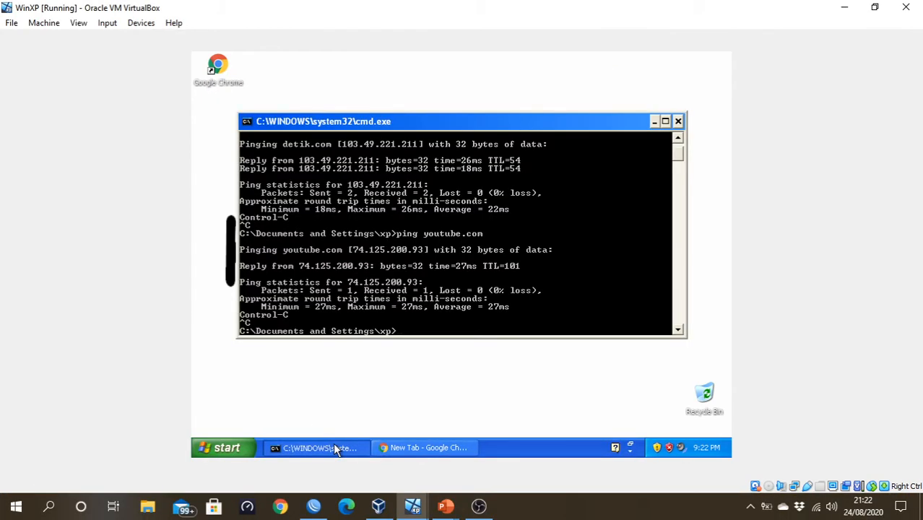
pyautogui.write('cld')
pyautogui.press('Return')
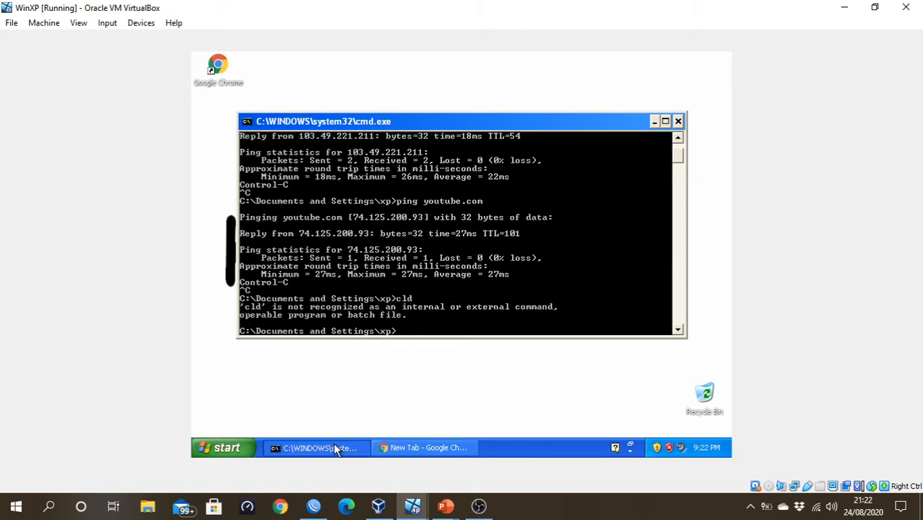
pyautogui.write('cls')
pyautogui.press('Return')
# - Test Komputer 1's internet access by pinging google.com, and minimize its command prompt
pyautogui.write('p')
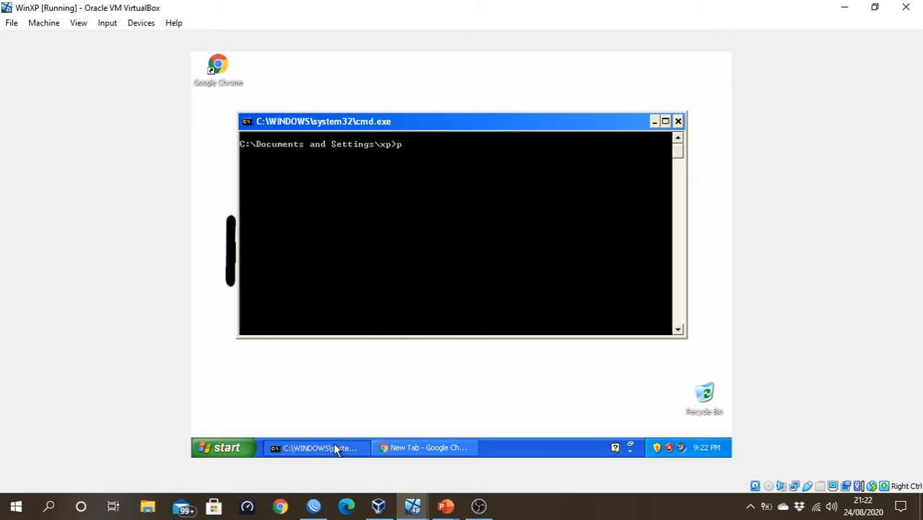
pyautogui.write('ing google.com')
pyautogui.press('Return')
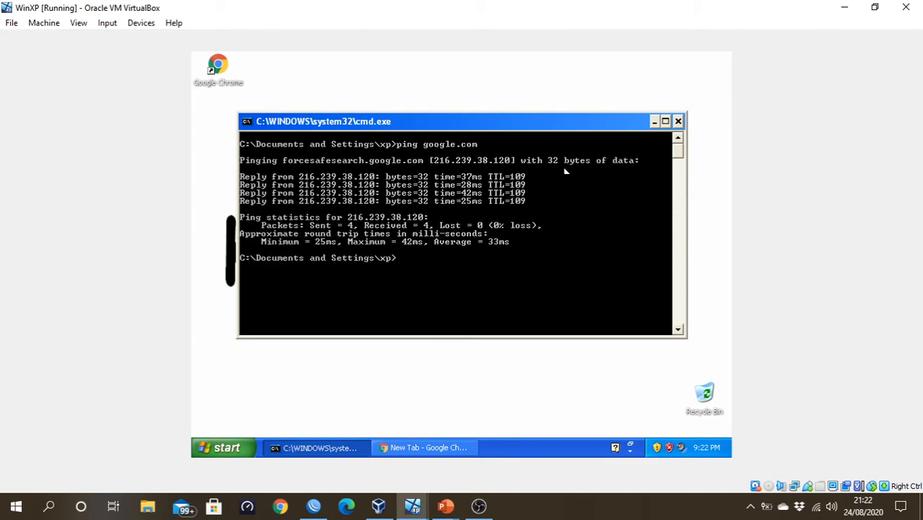
pyautogui.click(654, 122)
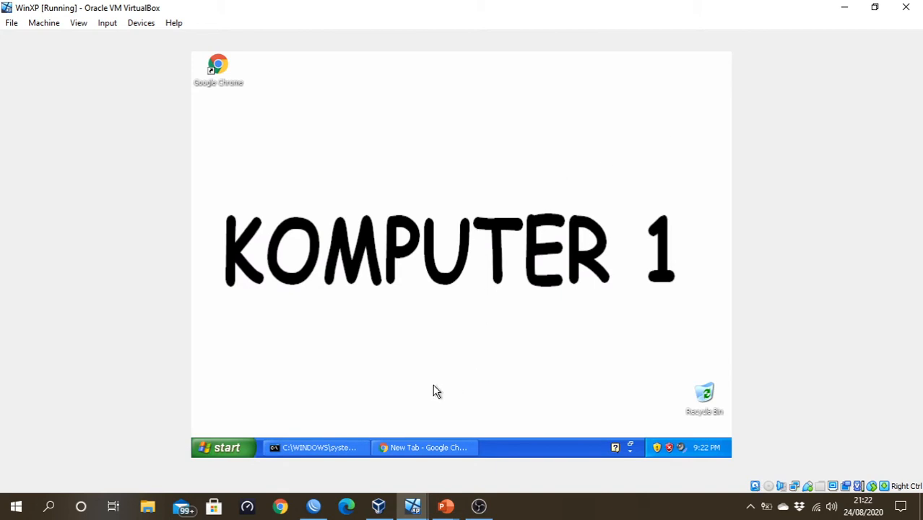
# - Switch to the PowerPoint slide show and review which IP address the network diagram marks for blocking
pyautogui.moveTo(446, 505)
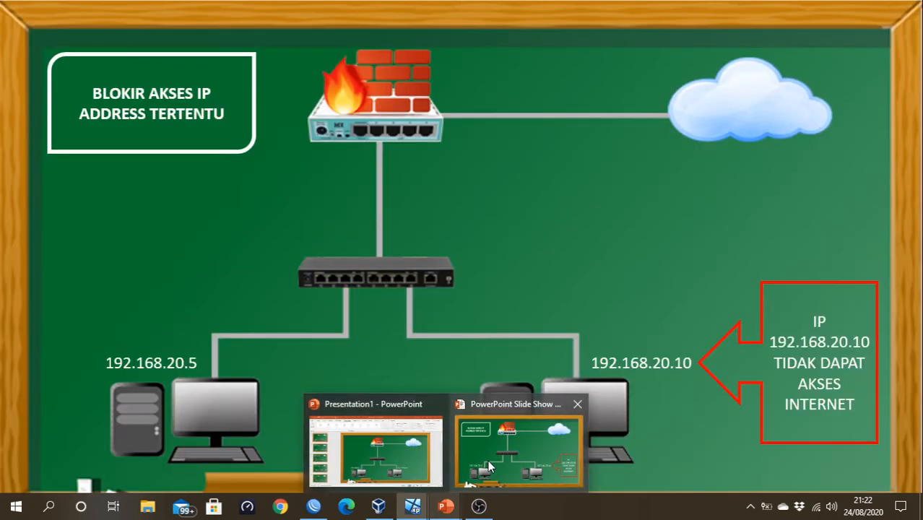
pyautogui.click(488, 460)
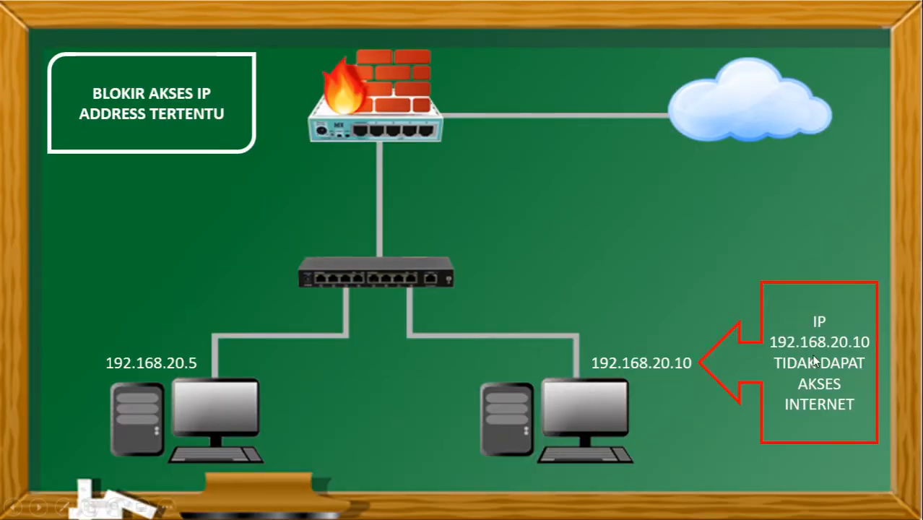
pyautogui.hotkey('alt', 'Tab')
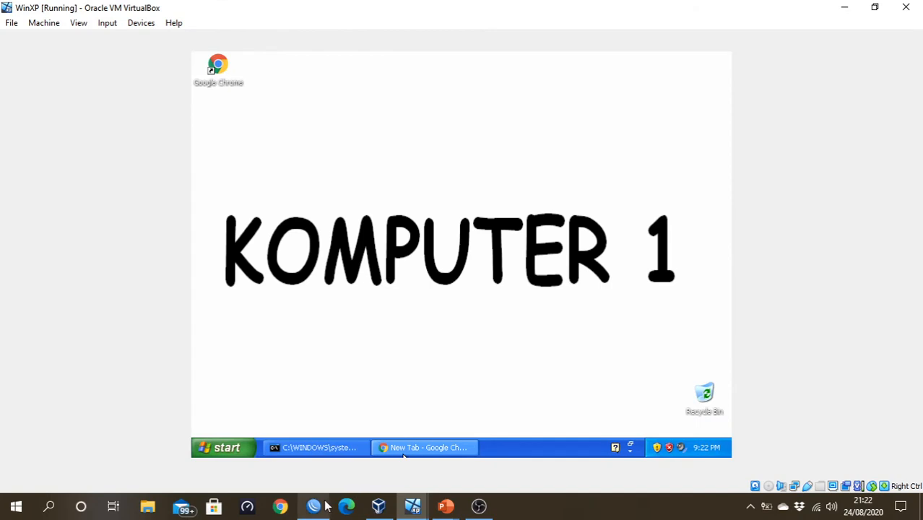
# - Switch to WinBox, open the router's IP firewall and check the NAT rules, ending on the filter rules
pyautogui.click(322, 506)
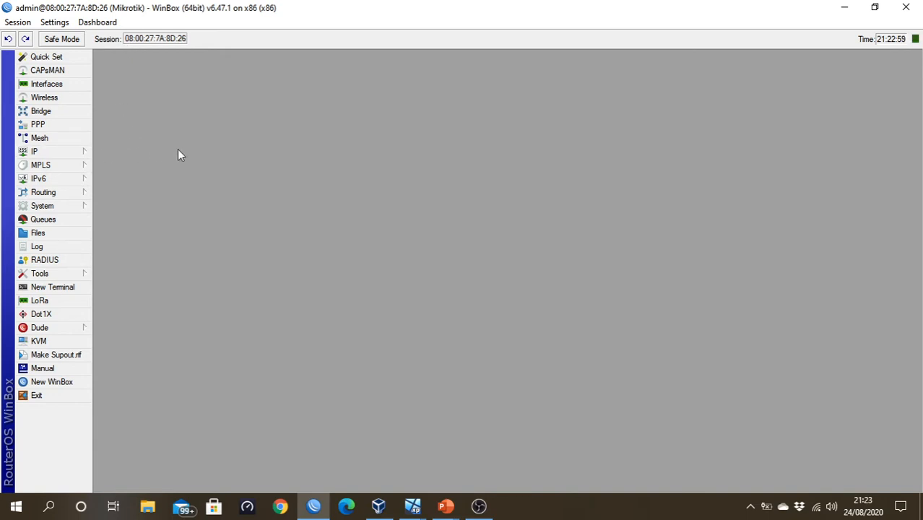
pyautogui.click(71, 152)
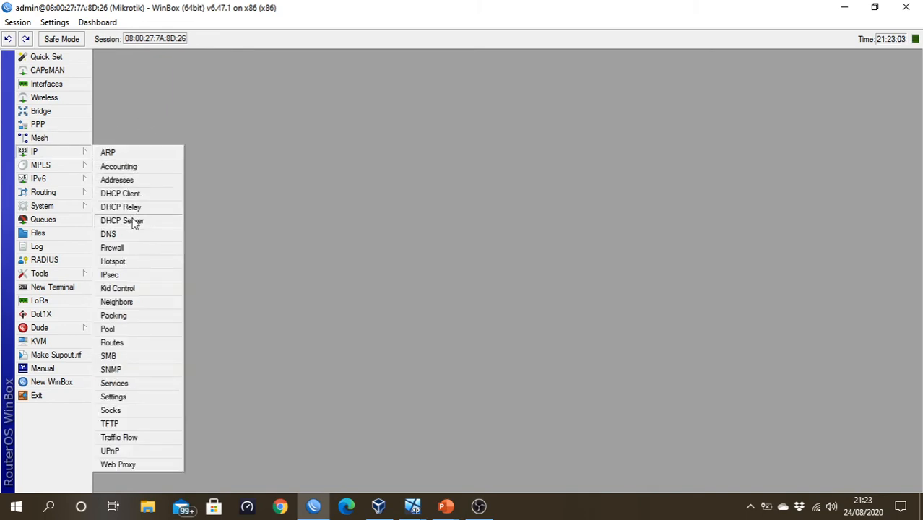
pyautogui.click(138, 250)
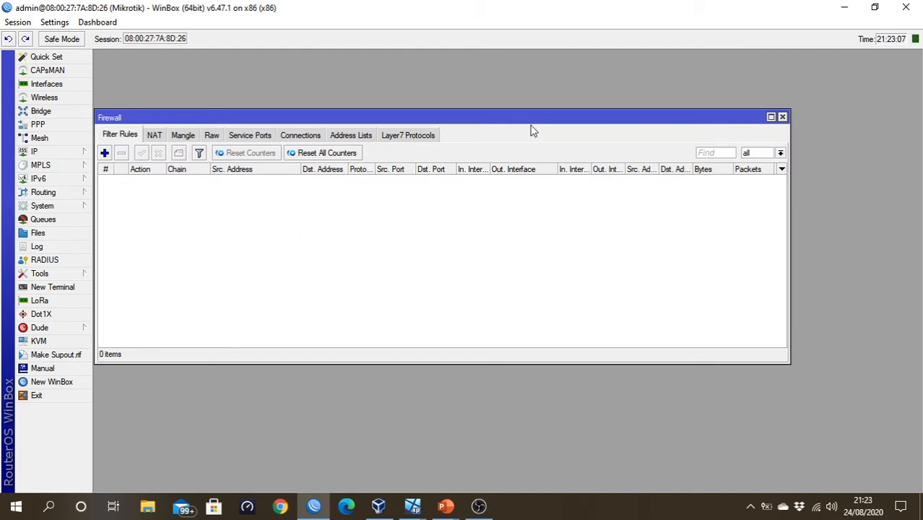
pyautogui.click(155, 137)
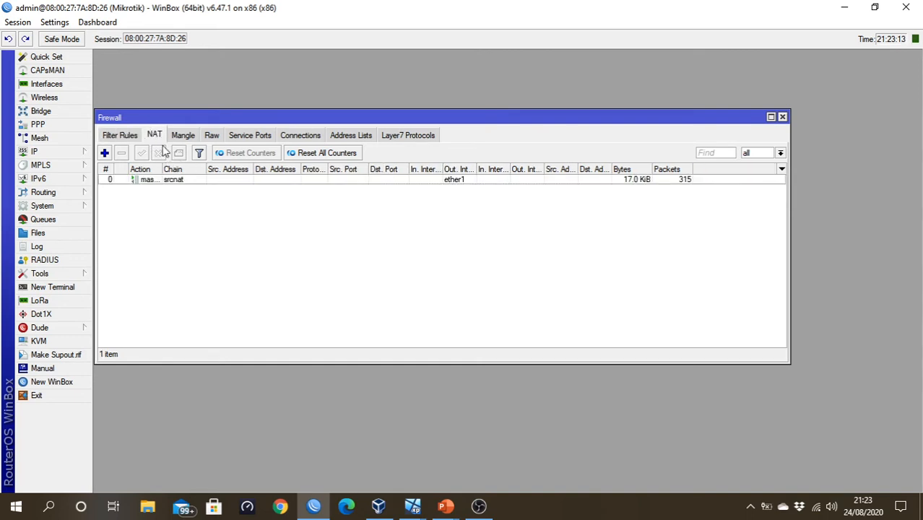
pyautogui.click(123, 138)
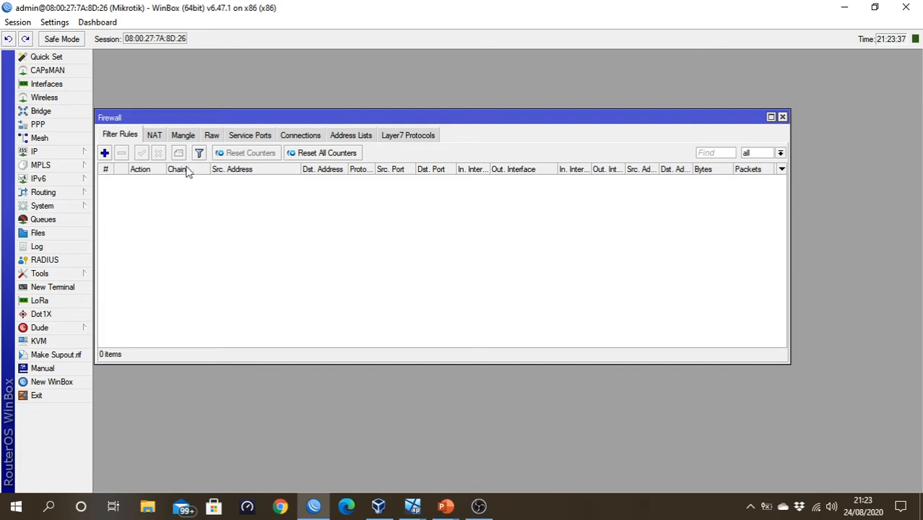
# - Start a new firewall filter rule with chain forward, source address 192.168.20.10 and outgoing interface ether1
pyautogui.click(105, 153)
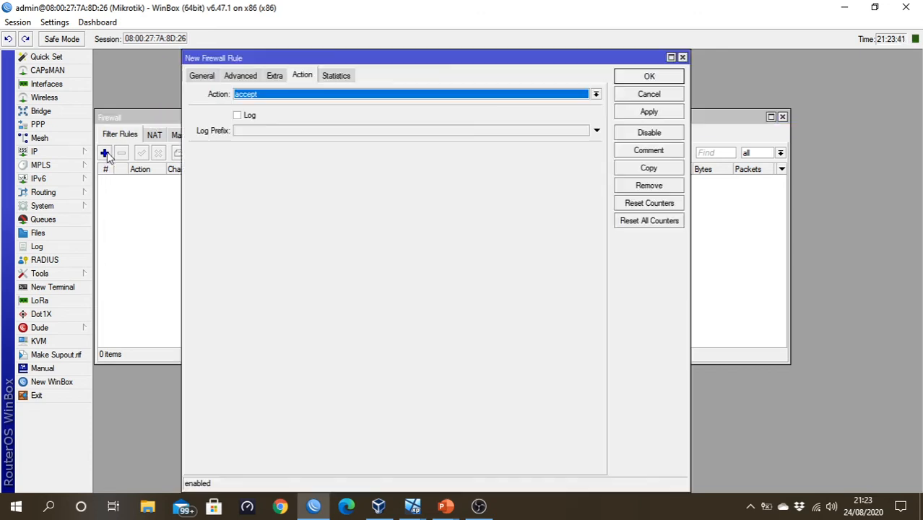
pyautogui.click(201, 78)
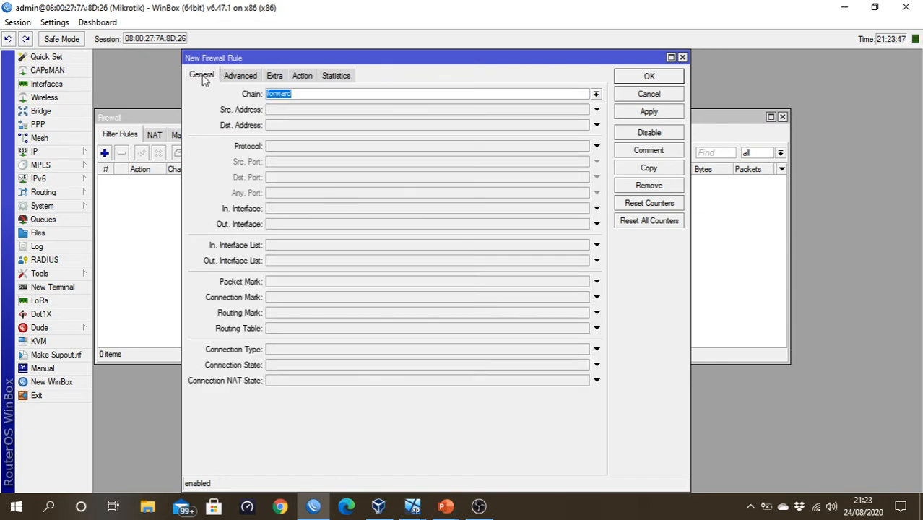
pyautogui.click(298, 94)
pyautogui.click(275, 110)
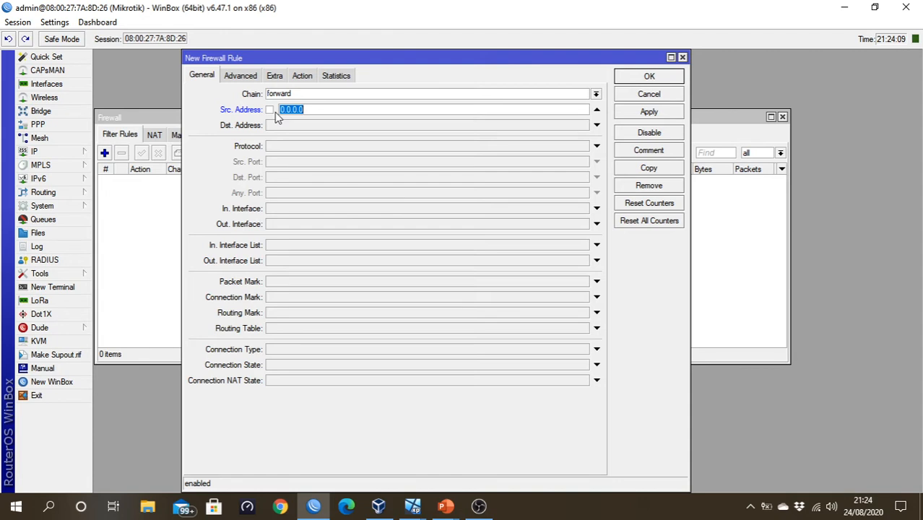
pyautogui.write('192.168.20.10')
pyautogui.click(282, 229)
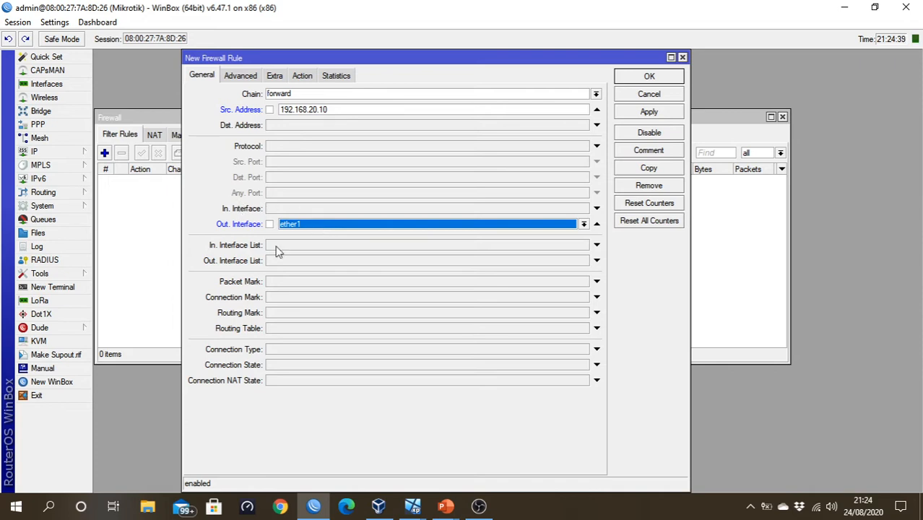
# - Set the new firewall rule's action to drop and save the rule
pyautogui.click(302, 76)
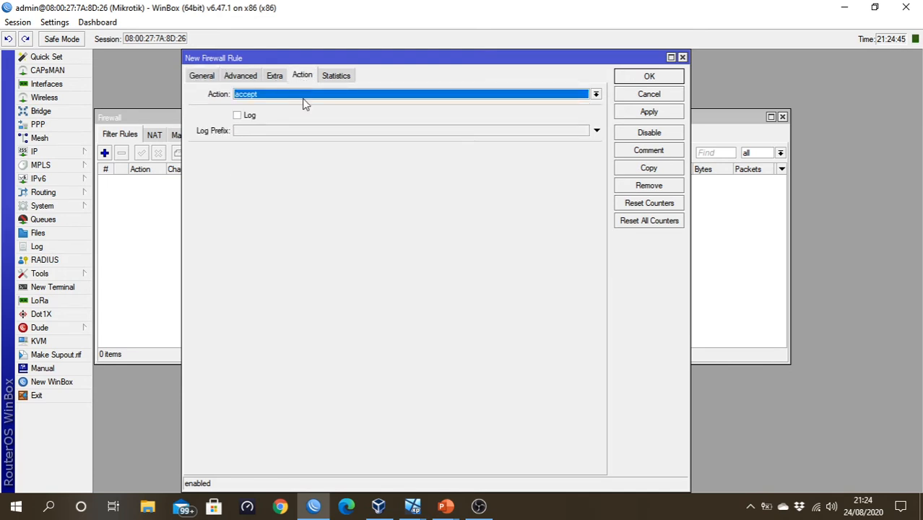
pyautogui.click(304, 96)
pyautogui.click(651, 78)
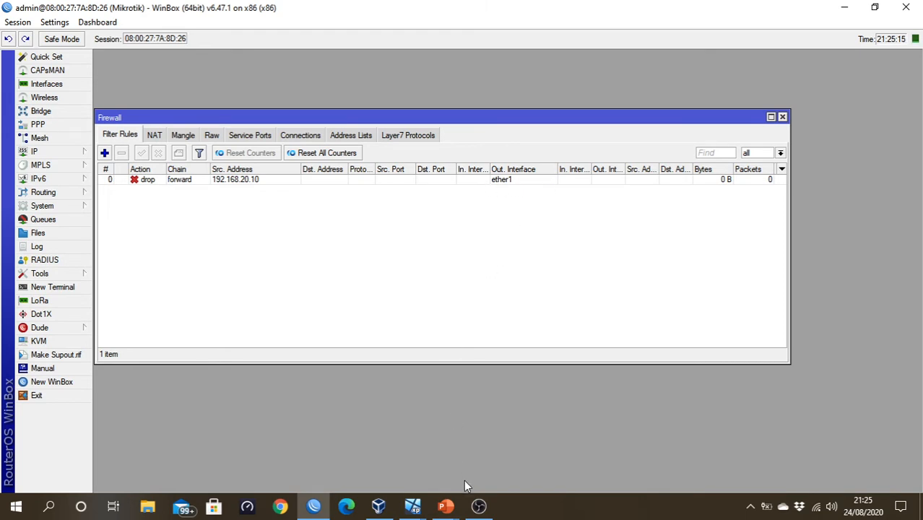
# - Return to the network diagram in the PowerPoint slide show
pyautogui.click(448, 505)
pyautogui.click(513, 447)
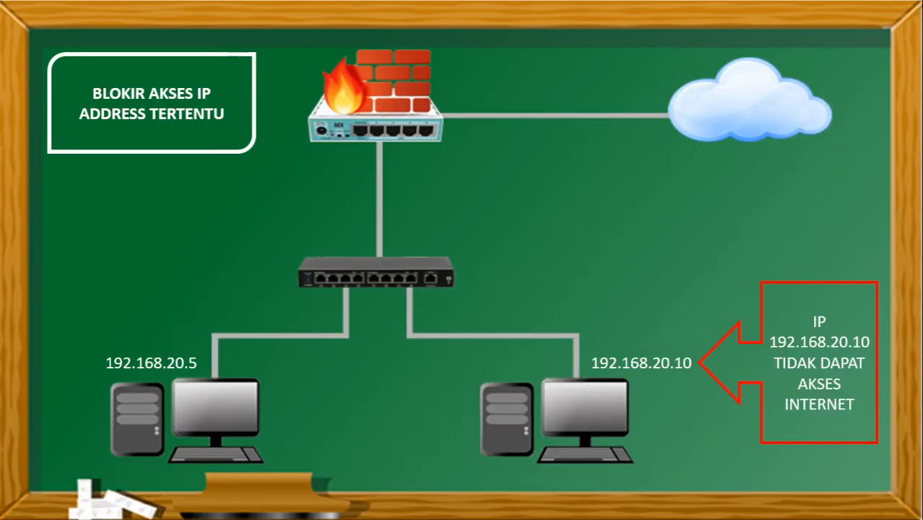
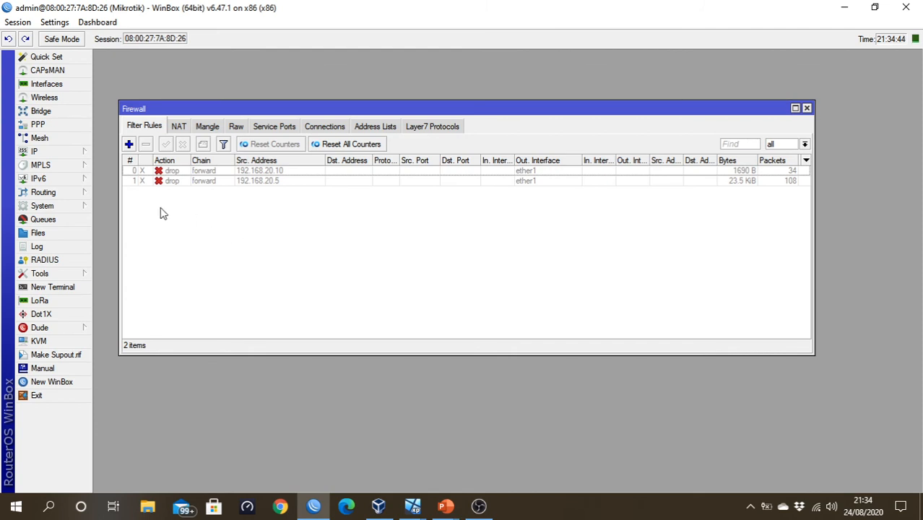
# - Start a new firewall filter rule with chain forward, source address 192.168.20.0/24 and outgoing interface ether1
pyautogui.click(129, 145)
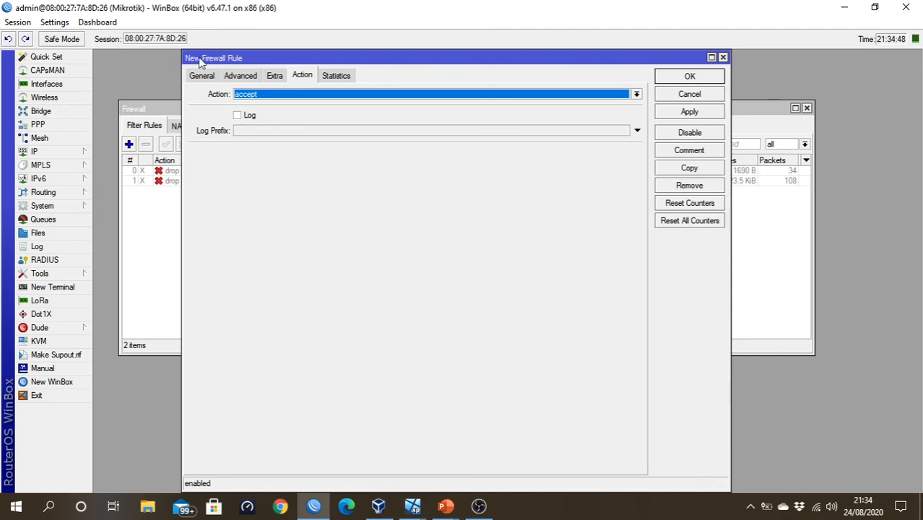
pyautogui.click(206, 77)
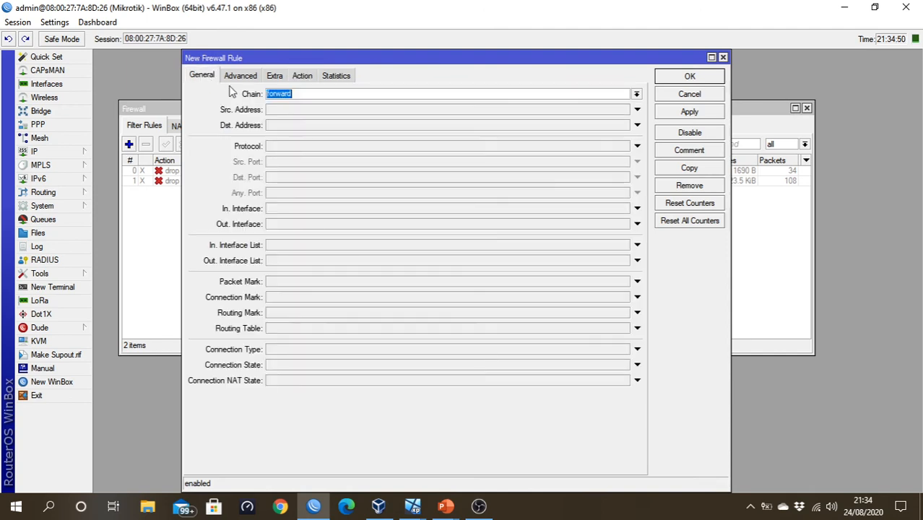
pyautogui.click(278, 113)
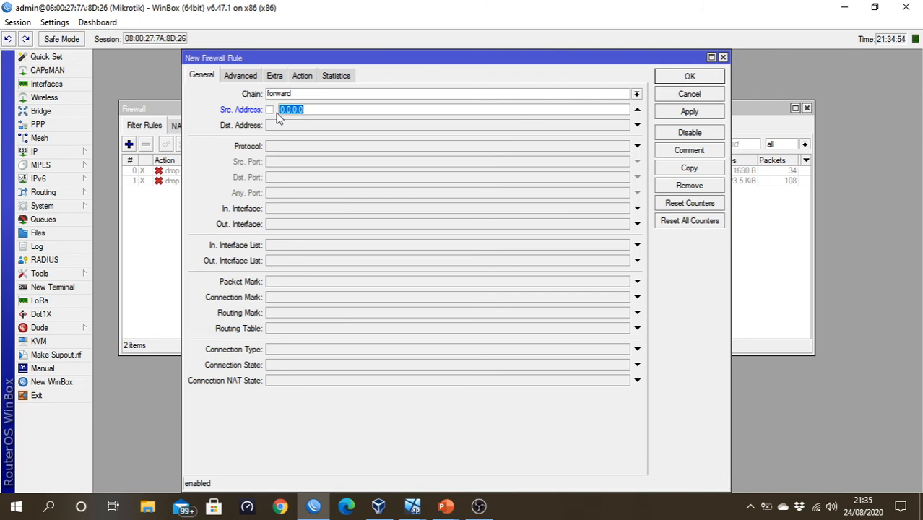
pyautogui.write('192.168.20')
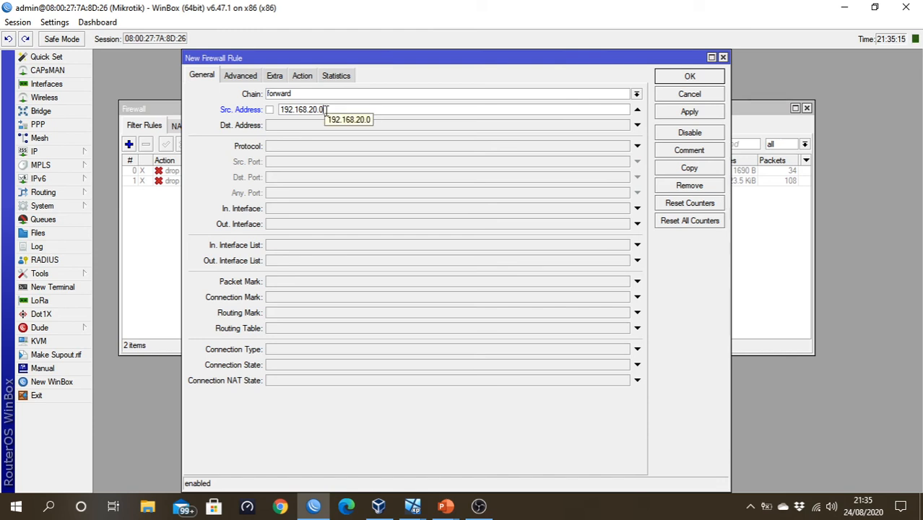
pyautogui.write('/24')
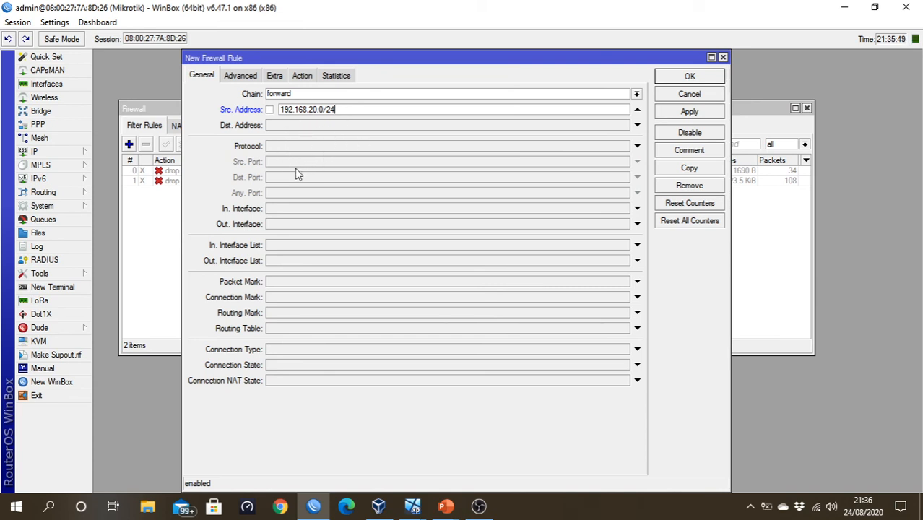
pyautogui.click(281, 225)
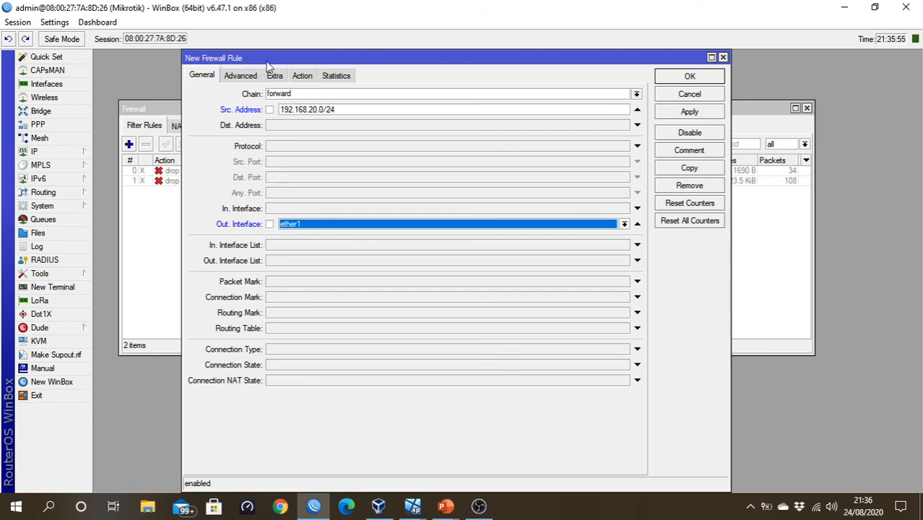
# - Restrict the new firewall rule's active time to 15:00:00 through 23:00:00 on all days
pyautogui.click(281, 81)
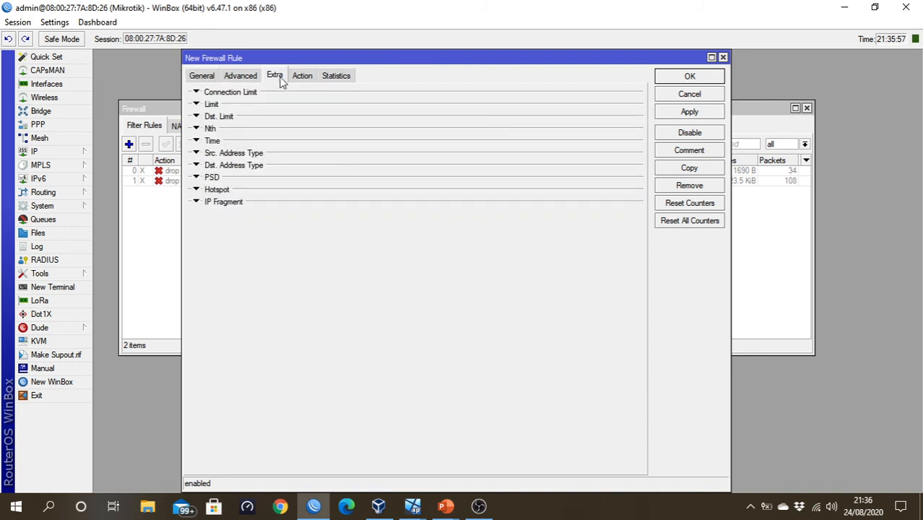
pyautogui.click(216, 143)
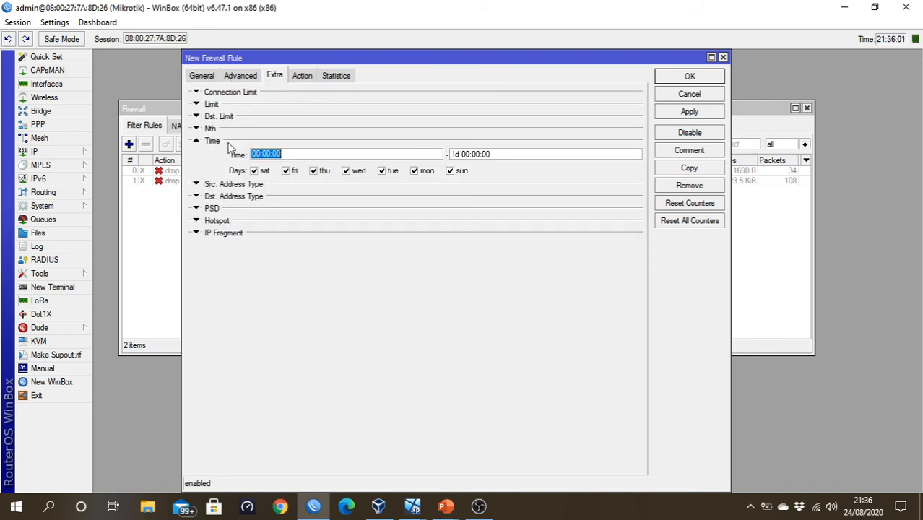
pyautogui.doubleClick(299, 154)
pyautogui.write('15:0')
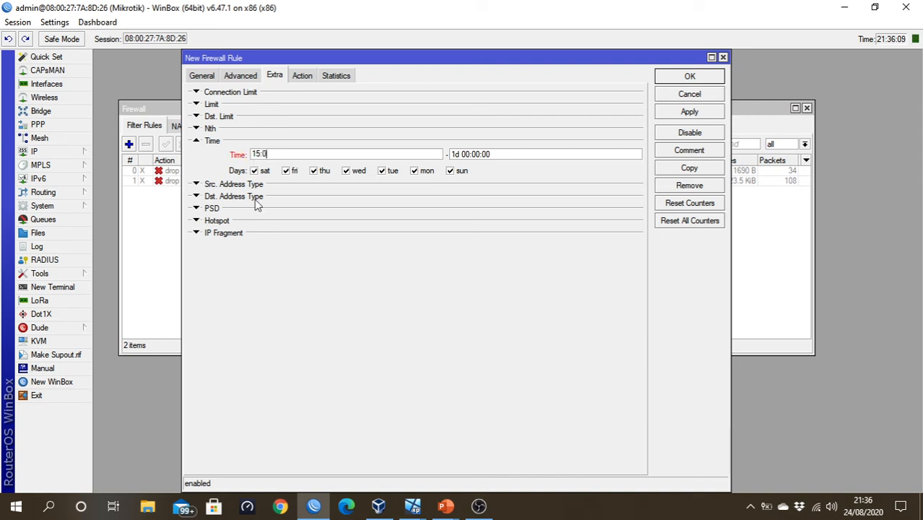
pyautogui.write('0:00')
pyautogui.moveTo(506, 158); pyautogui.dragTo(428, 156)
pyautogui.write('23:00')
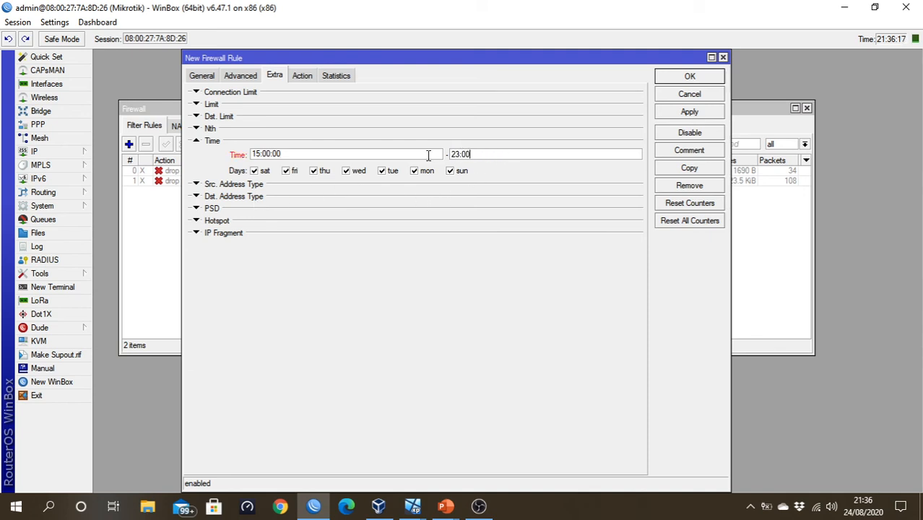
pyautogui.write(':00')
# - Set the new firewall rule's action to drop, save it and select it in the filter rules list
pyautogui.click(303, 77)
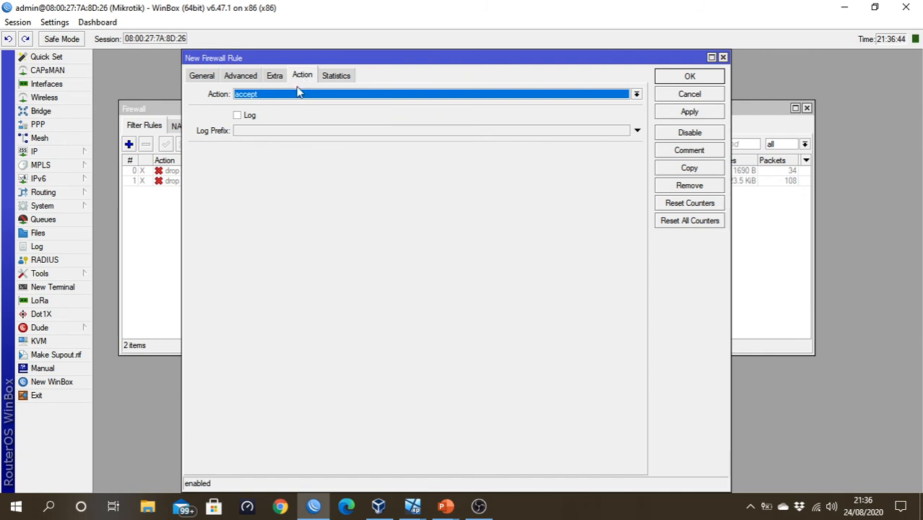
pyautogui.click(300, 94)
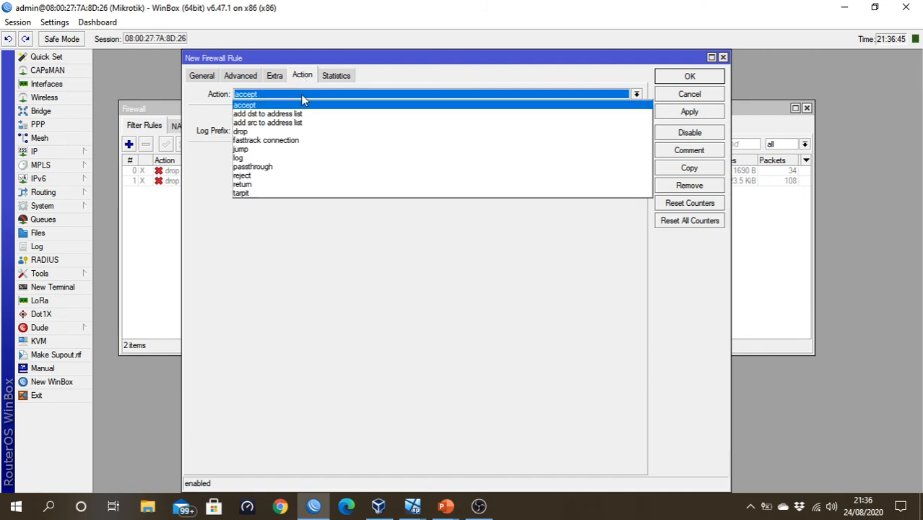
pyautogui.click(314, 130)
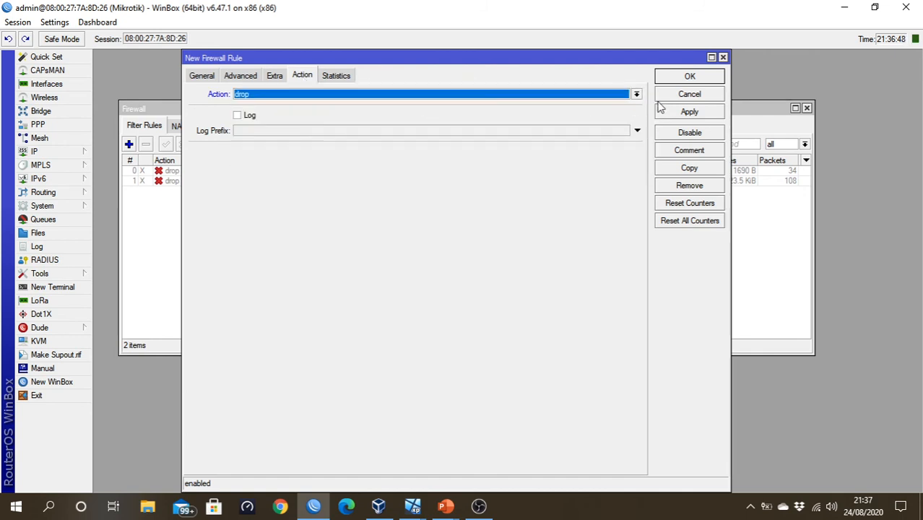
pyautogui.click(688, 77)
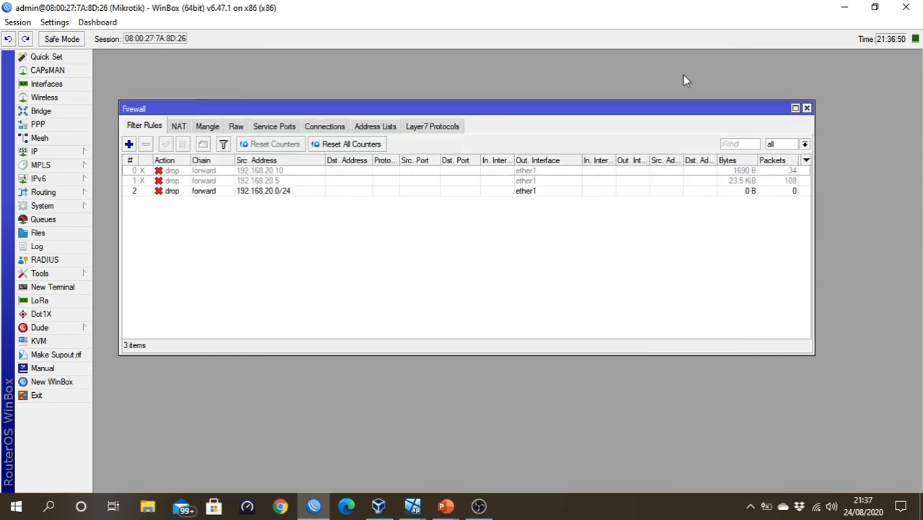
pyautogui.click(235, 194)
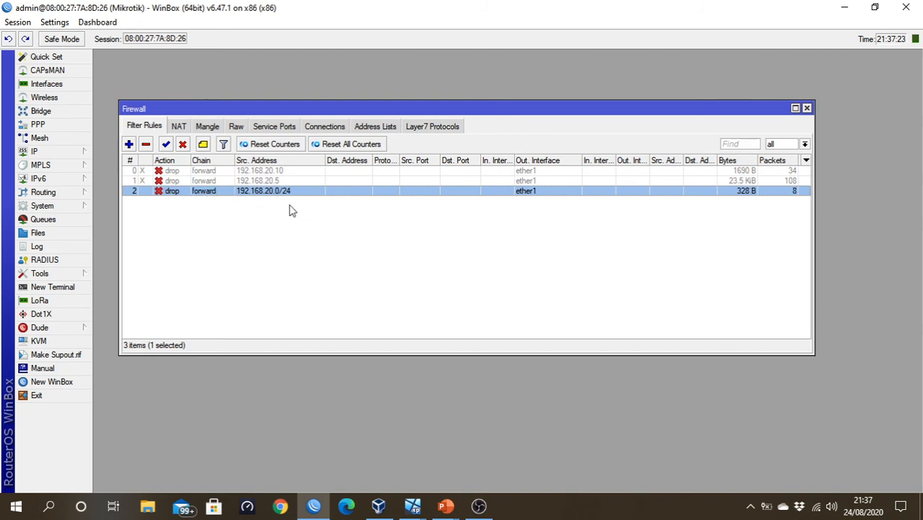
# - Switch to the WinXP virtual machine and open detik.com in a new browser tab to test internet access
pyautogui.click(412, 506)
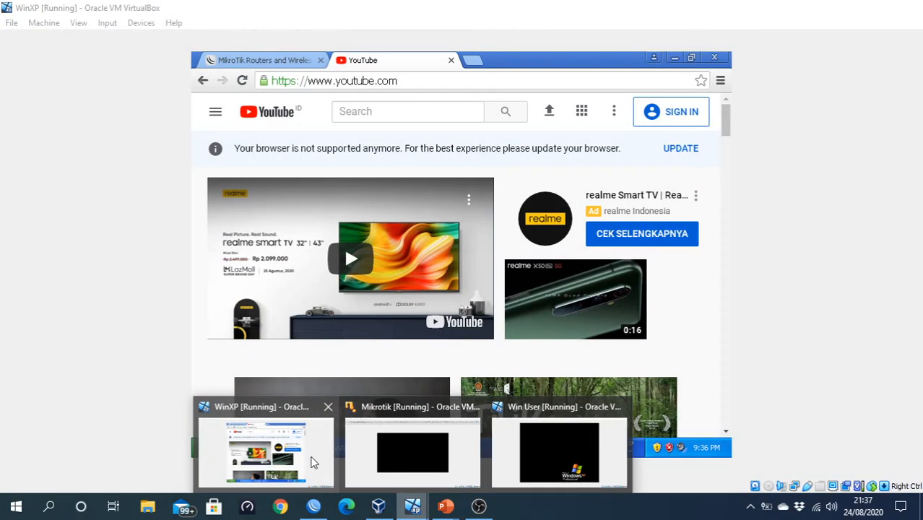
pyautogui.click(318, 454)
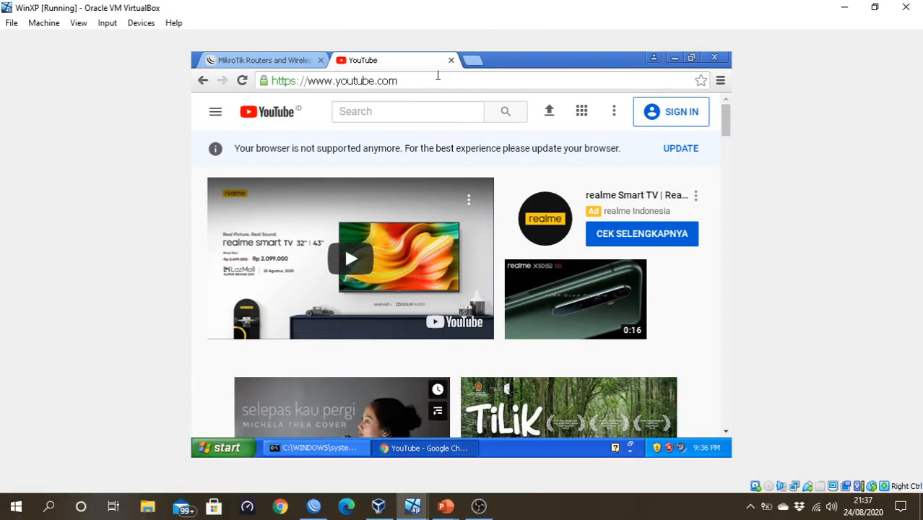
pyautogui.click(474, 66)
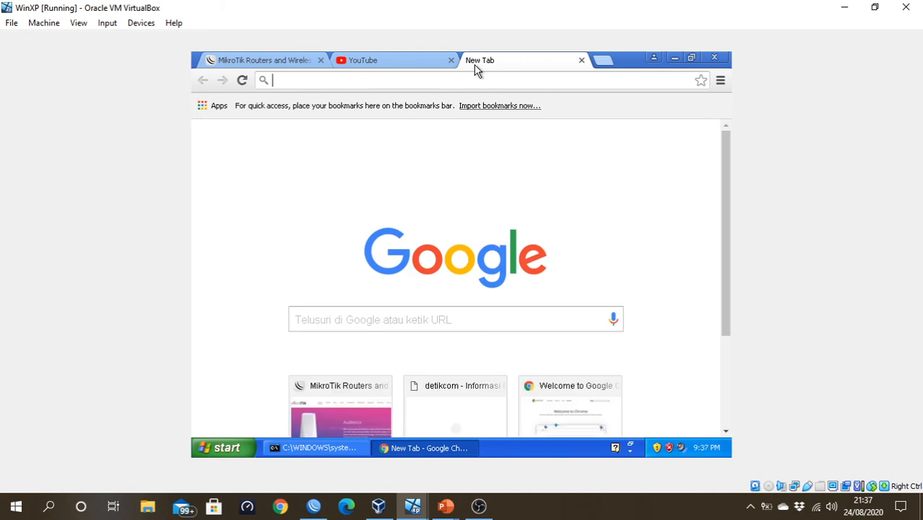
pyautogui.write('detik.')
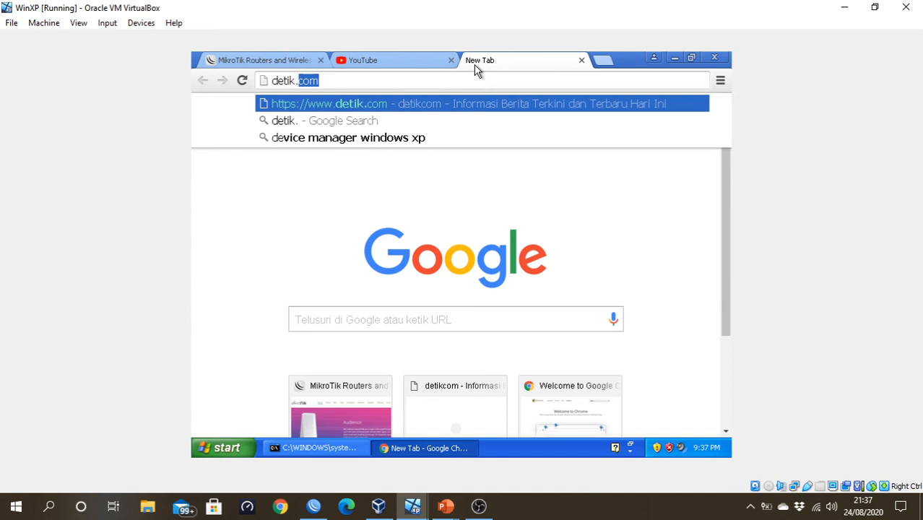
pyautogui.write('com')
pyautogui.press('Return')
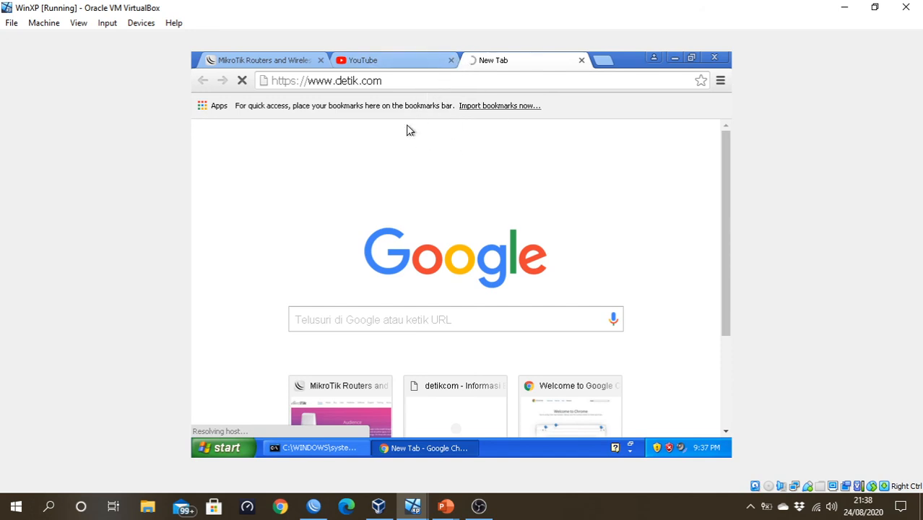
# - Run ping detik.com again in the WinXP machine's command prompt
pyautogui.click(304, 449)
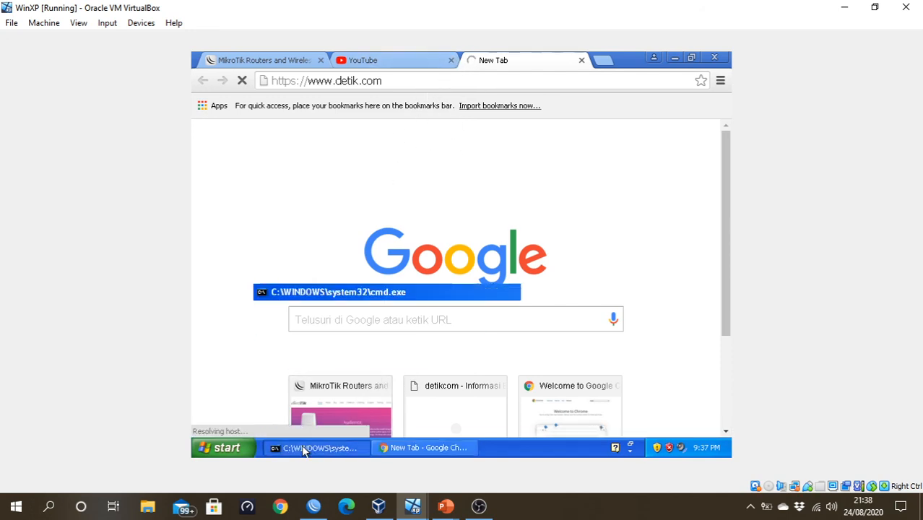
pyautogui.press('Up')
pyautogui.press('Return')
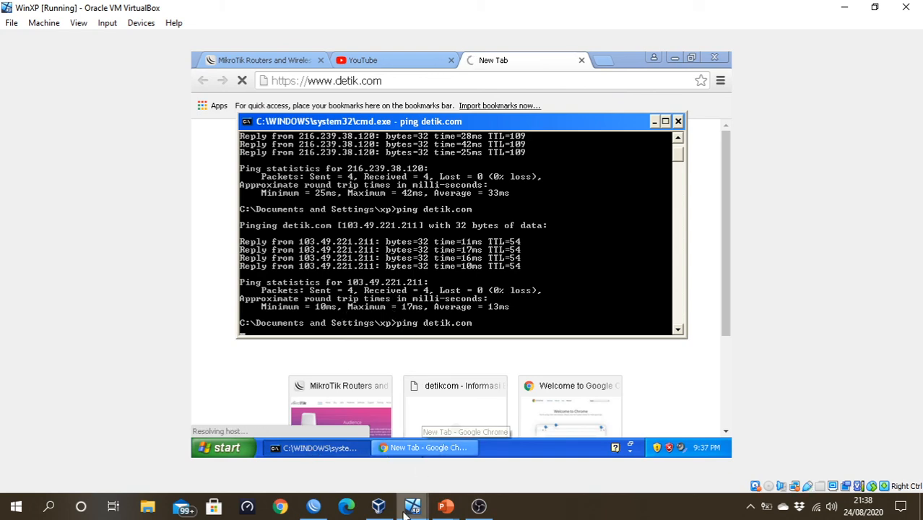
# - Switch to the Win User virtual machine and run ping detik.com again in its command prompt
pyautogui.moveTo(408, 511)
pyautogui.click(531, 437)
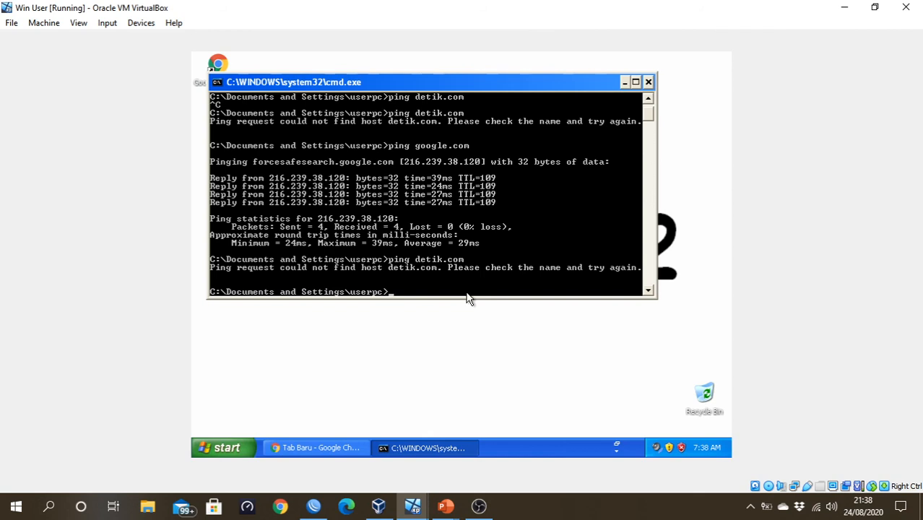
pyautogui.press('Up')
pyautogui.press('Return')
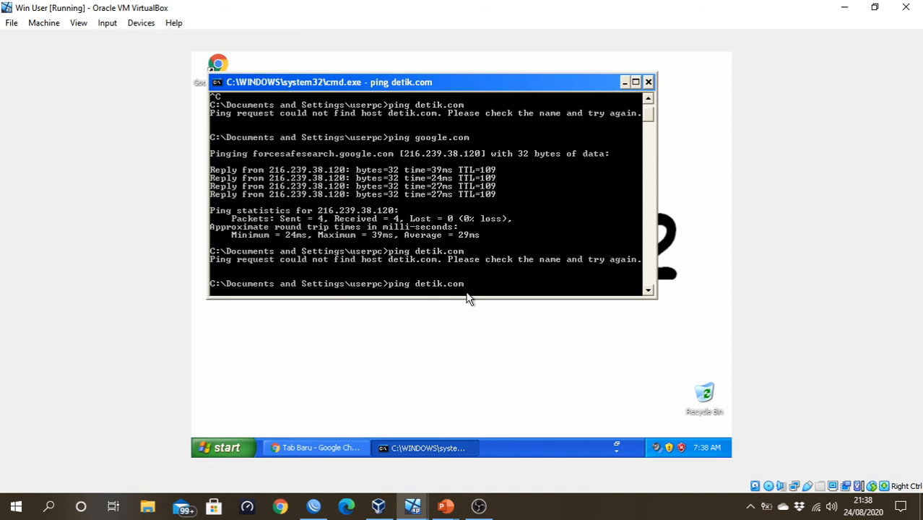
# - Check the browser page and ping result on the WinXP virtual machine, then return to the firewall rules in WinBox
pyautogui.moveTo(425, 508)
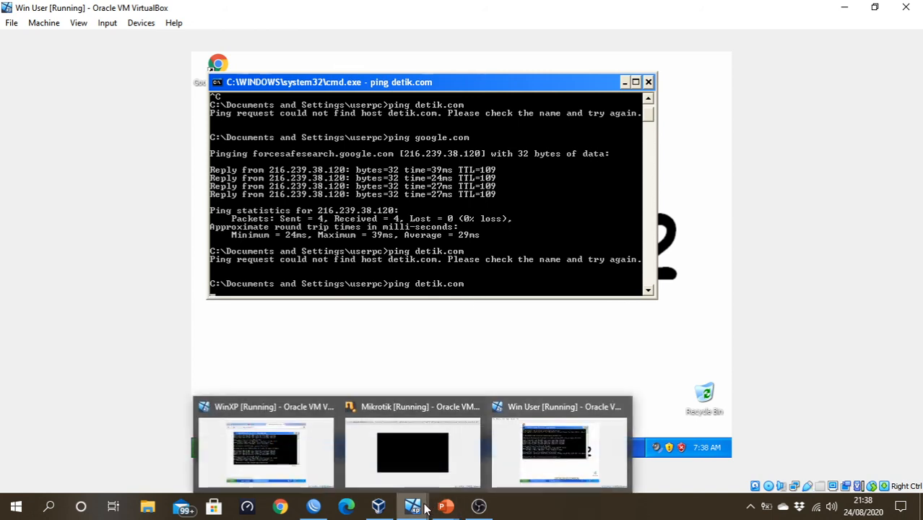
pyautogui.click(319, 454)
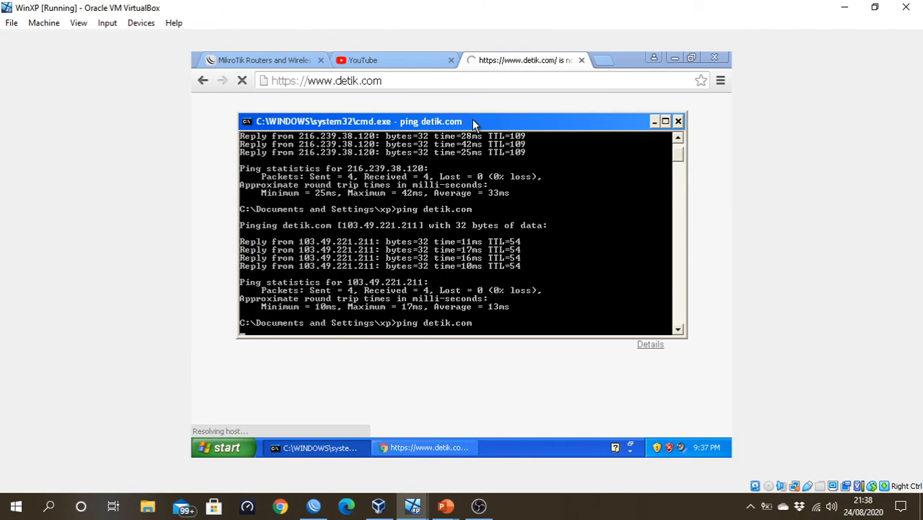
pyautogui.moveTo(473, 121); pyautogui.dragTo(475, 325)
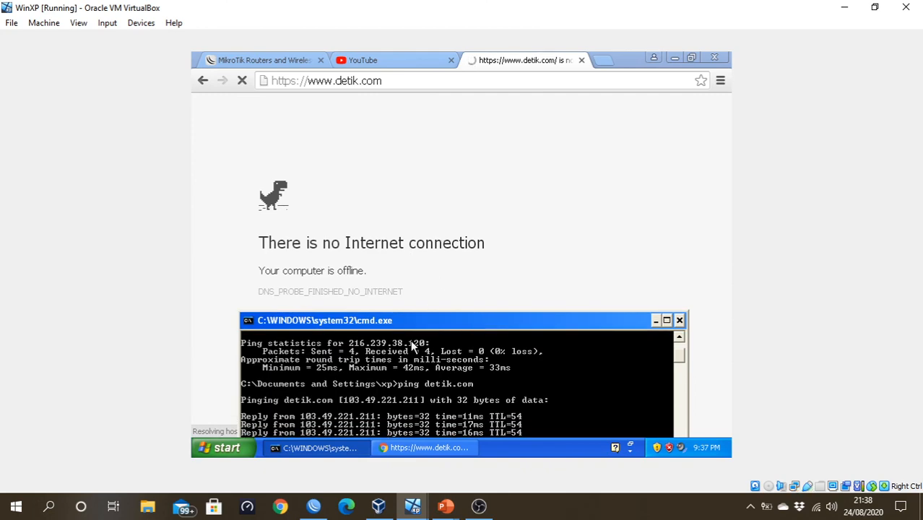
pyautogui.moveTo(427, 329); pyautogui.dragTo(434, 197)
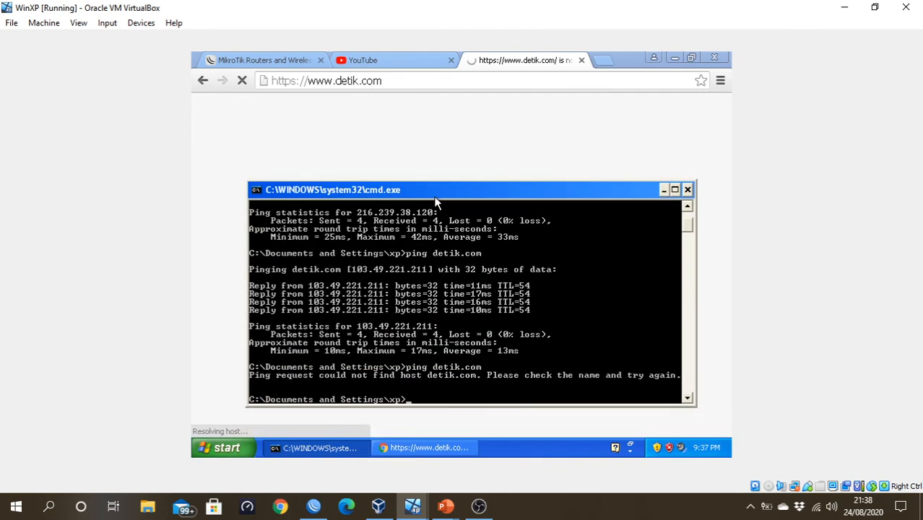
pyautogui.click(313, 507)
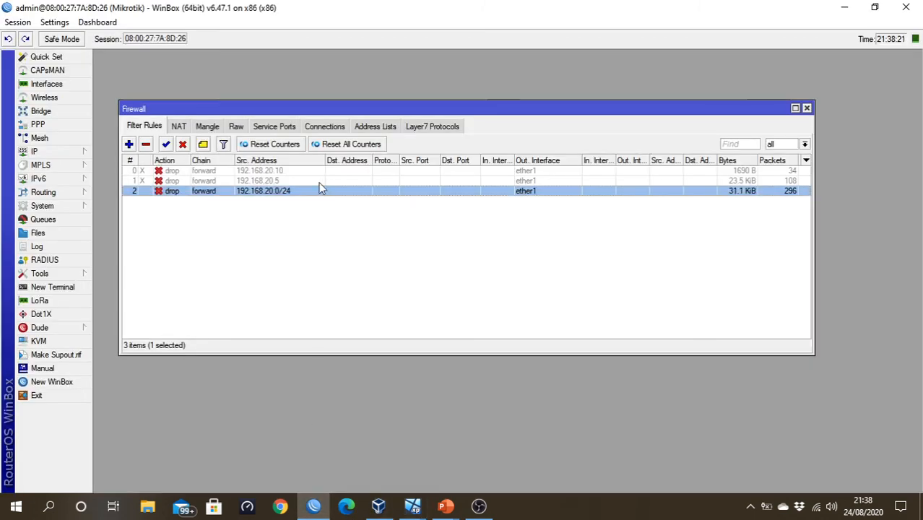